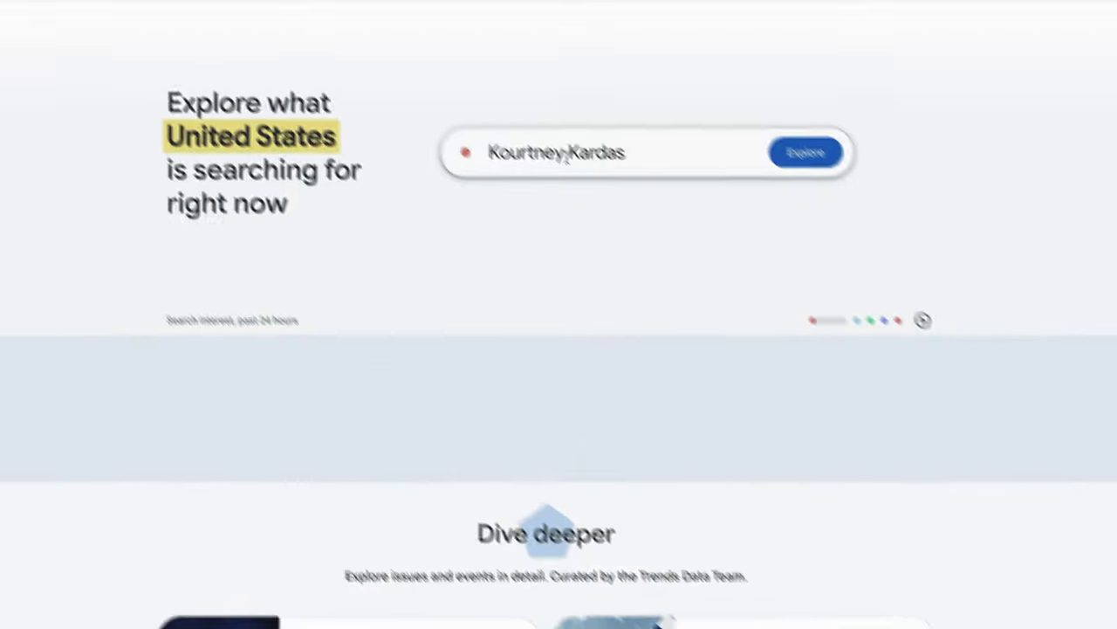
Replace the Google Trends search term with 'podcast' and run the search
triple_click(579, 165)
text(podcast)
key(Return)
Limit the trend to the past 90 days and sort related queries by Top
click(563, 92)
click(567, 352)
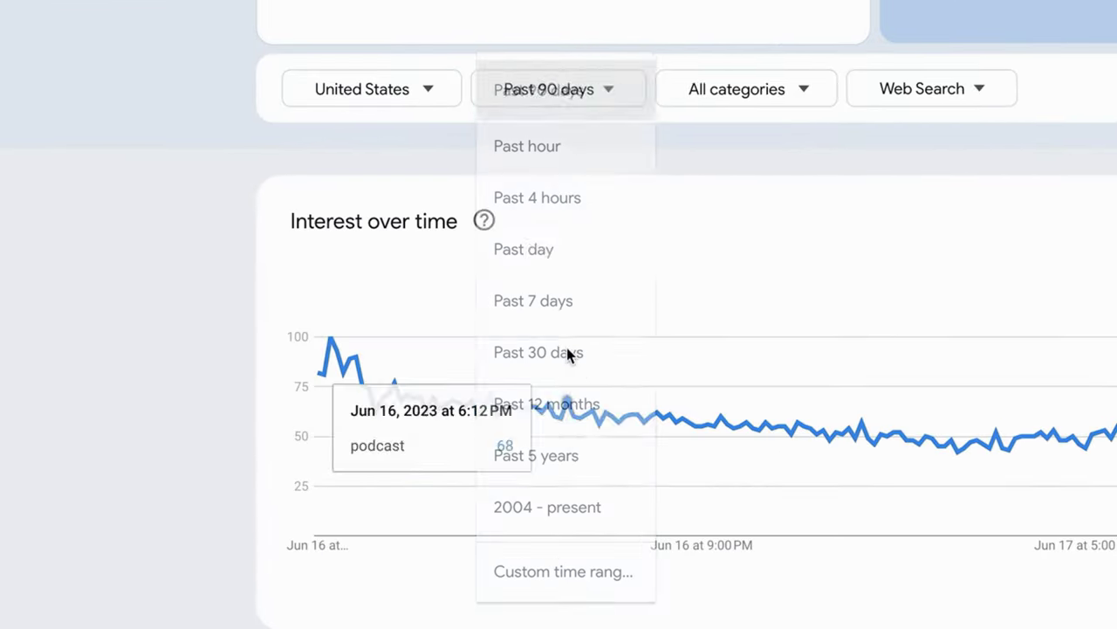
click(925, 224)
click(893, 285)
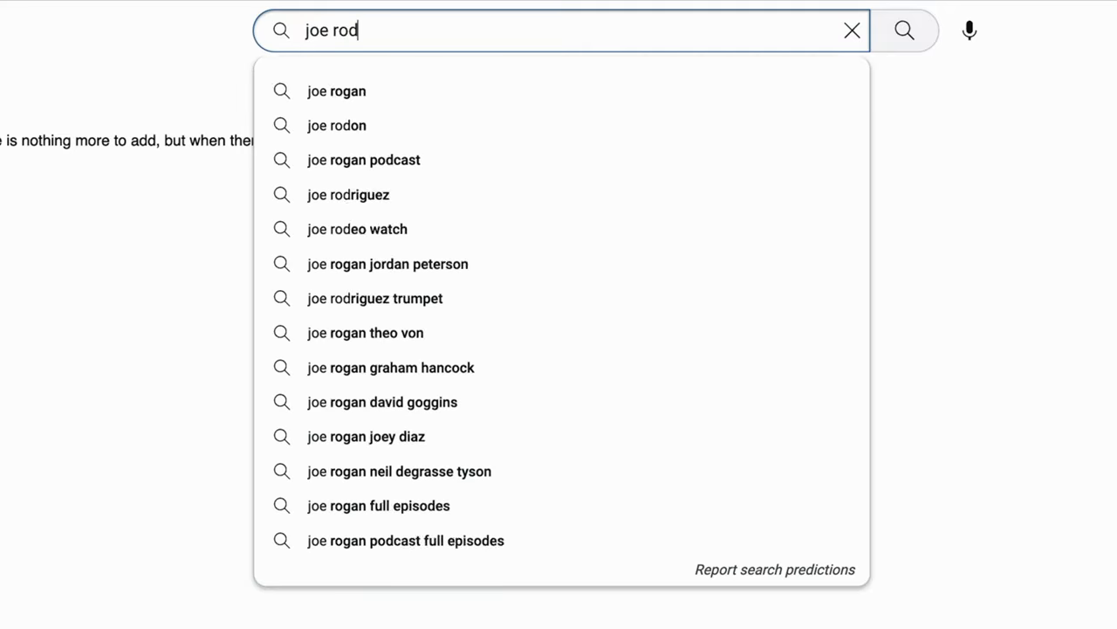
Search YouTube for 'joe rogan podcast clips', filter to channels, and scroll the results
key(BackSpace)
text(gan podcas)
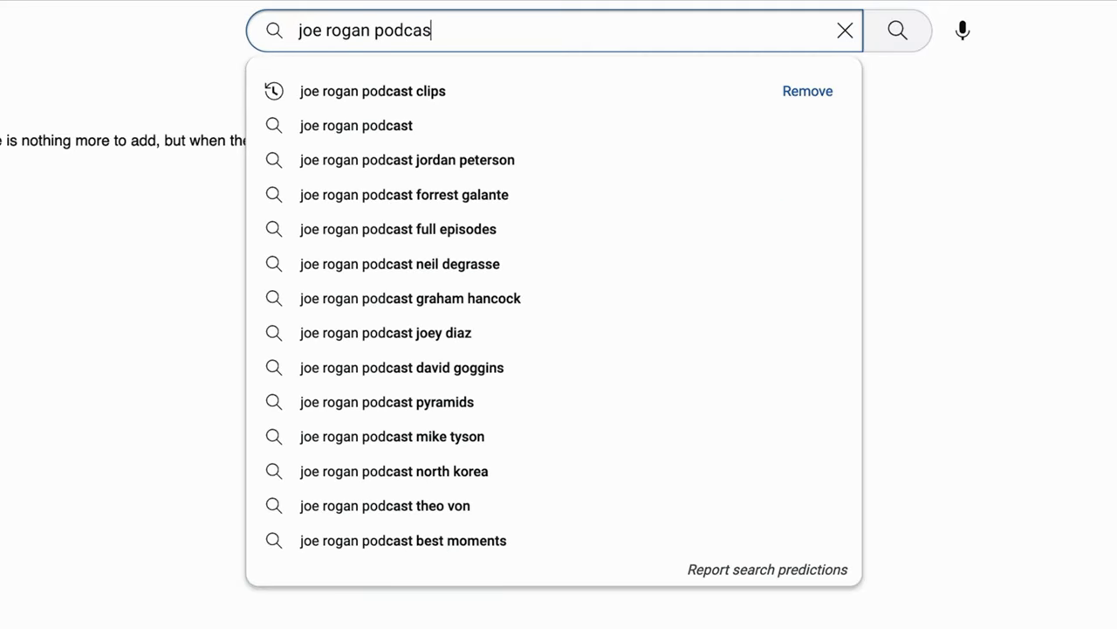
text(ips)
key(Return)
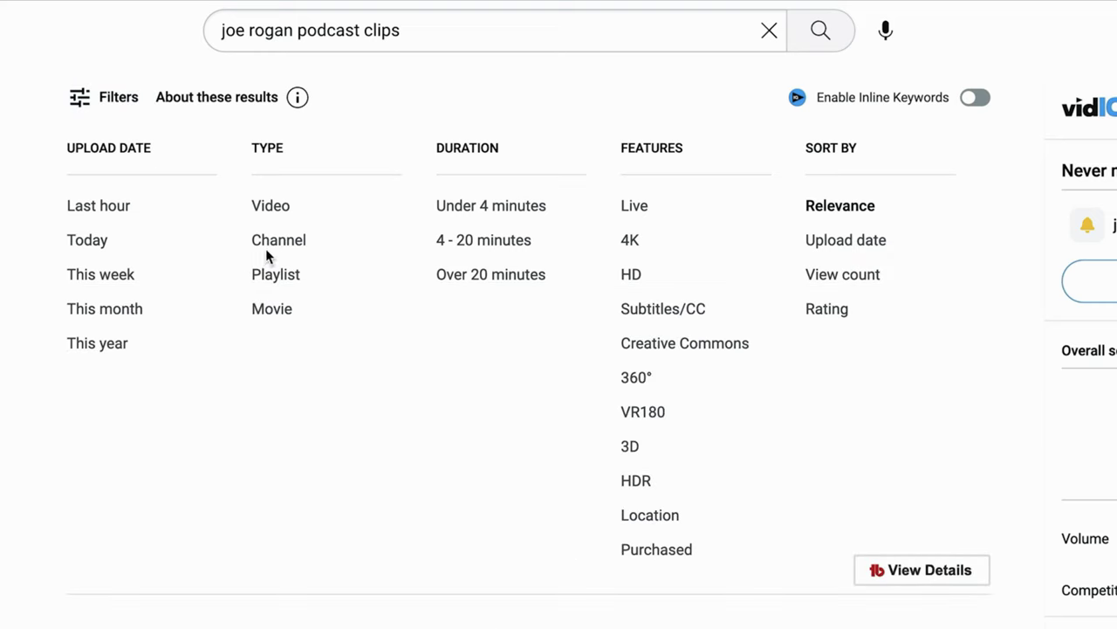
click(278, 240)
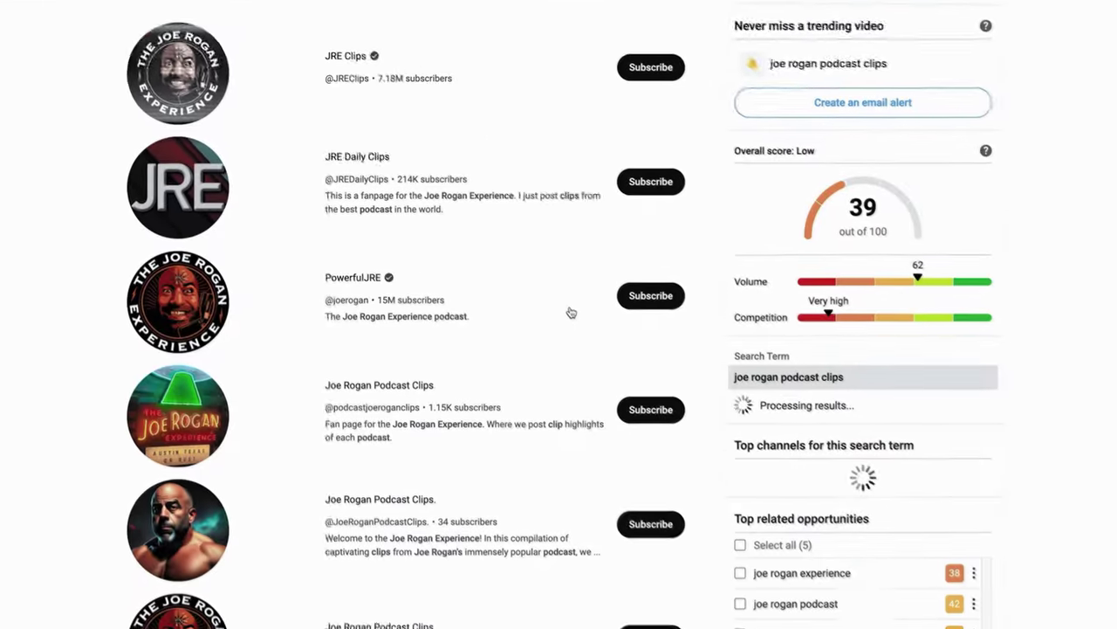
scroll(569, 312, down, 10)
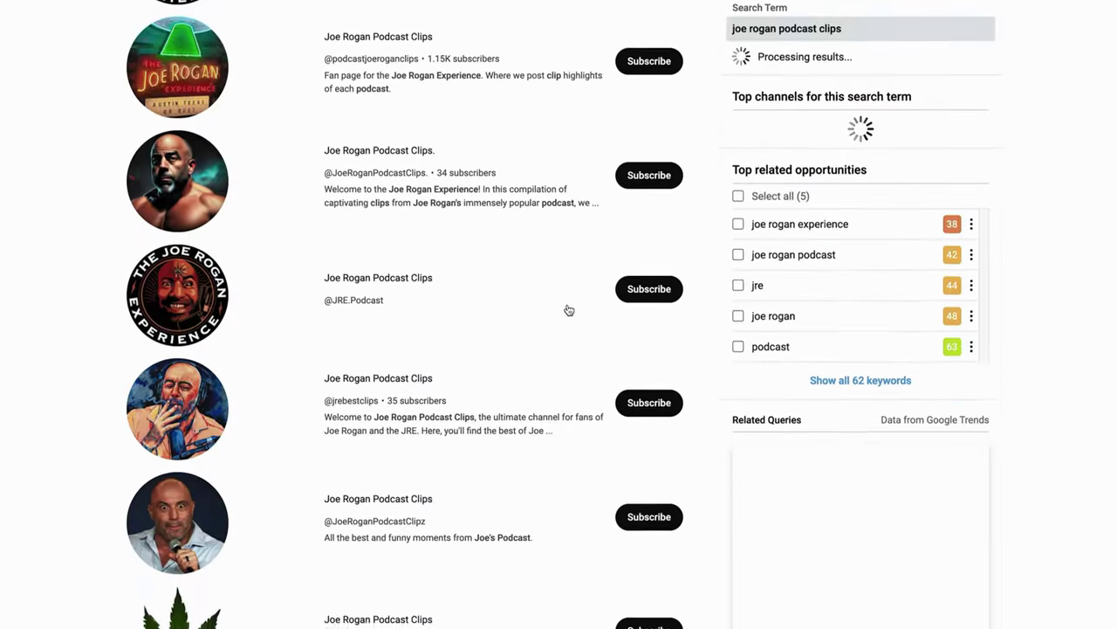
scroll(567, 309, down, 8)
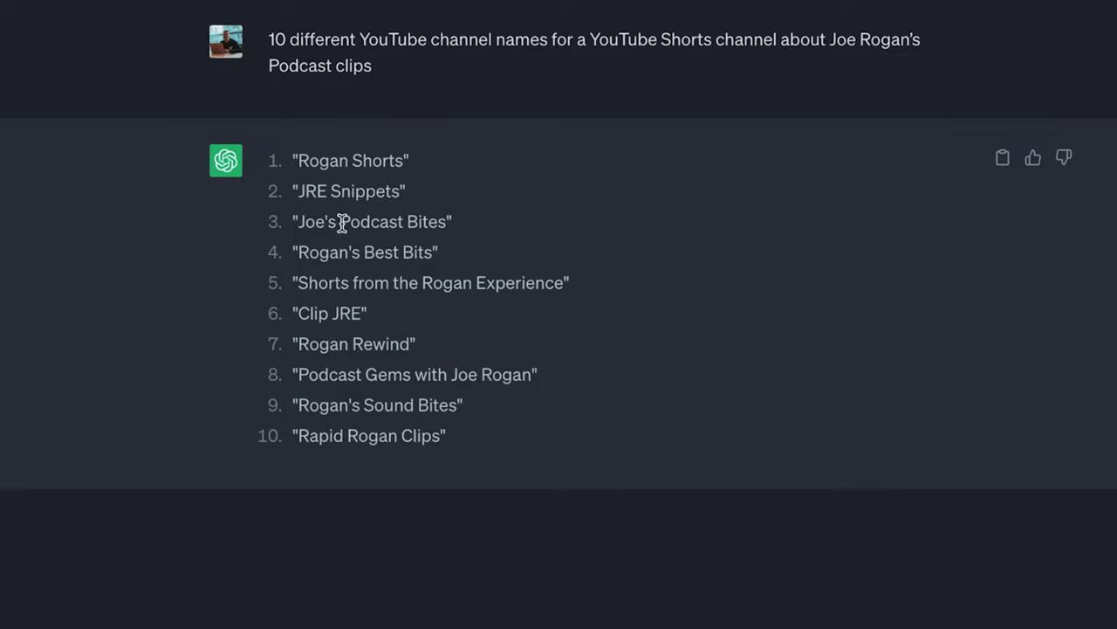
Check the 'JRE Unplug' name idea, then dismiss the tip and start the channel description
text(JRE U)
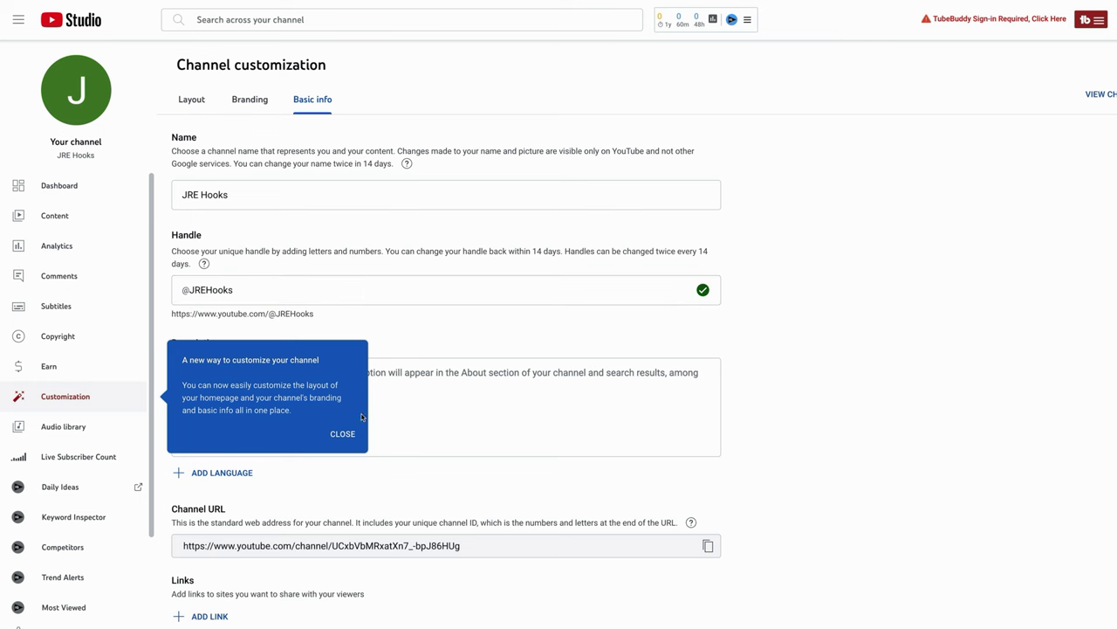
click(356, 430)
click(302, 377)
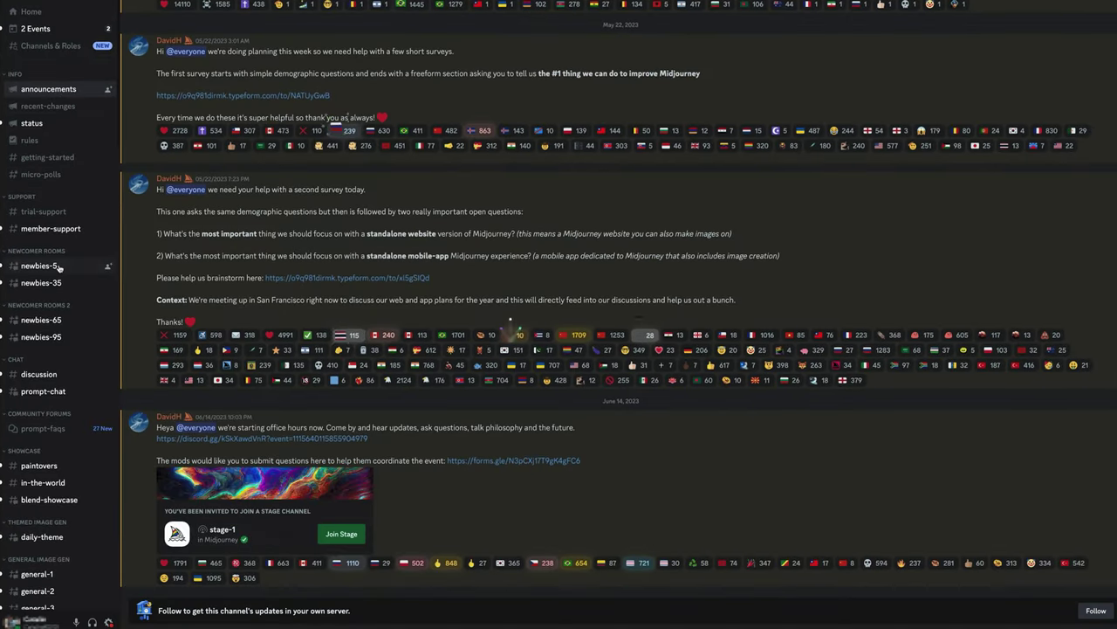
In newbies-5, send Midjourney the /imagine prompt 'joe rogan cartoon with a clapper'
click(41, 266)
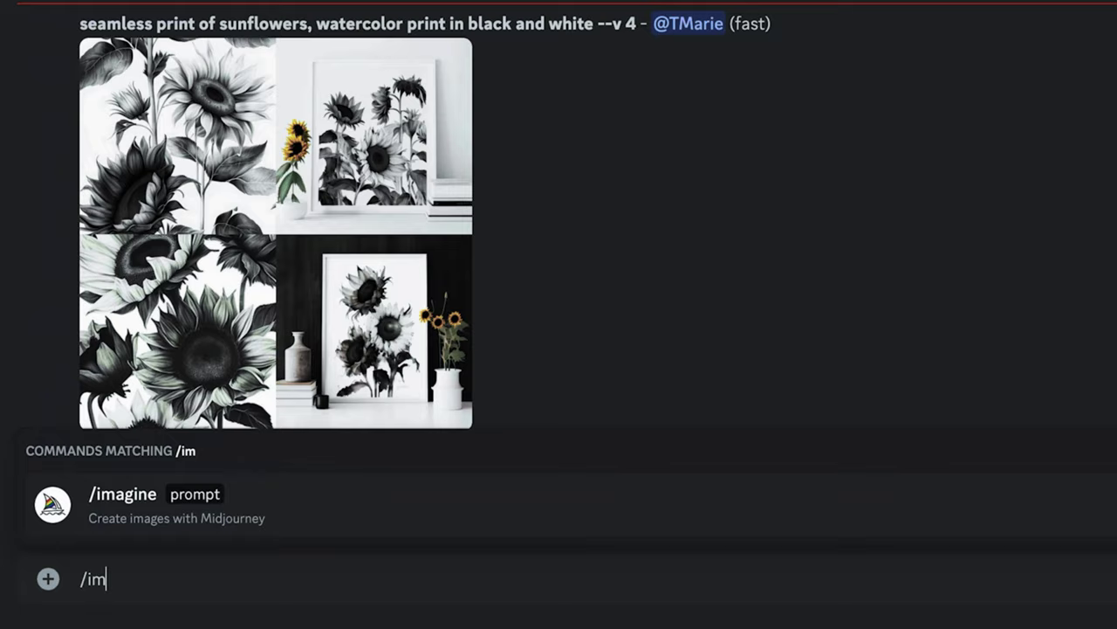
key(Tab)
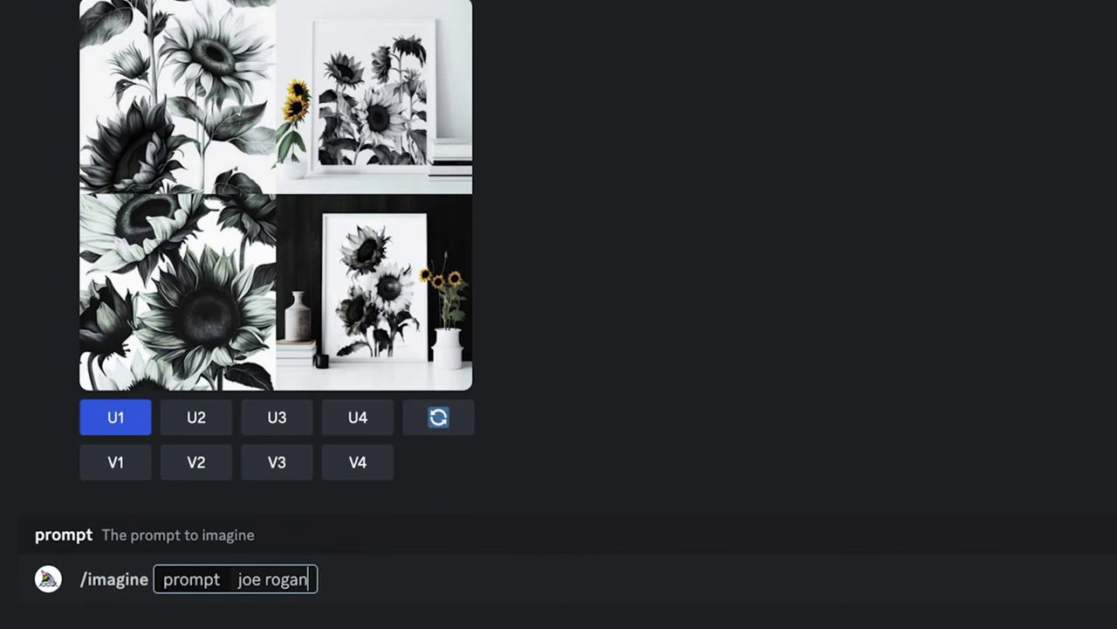
text(joe rogan cartoon with a clapper)
key(Return)
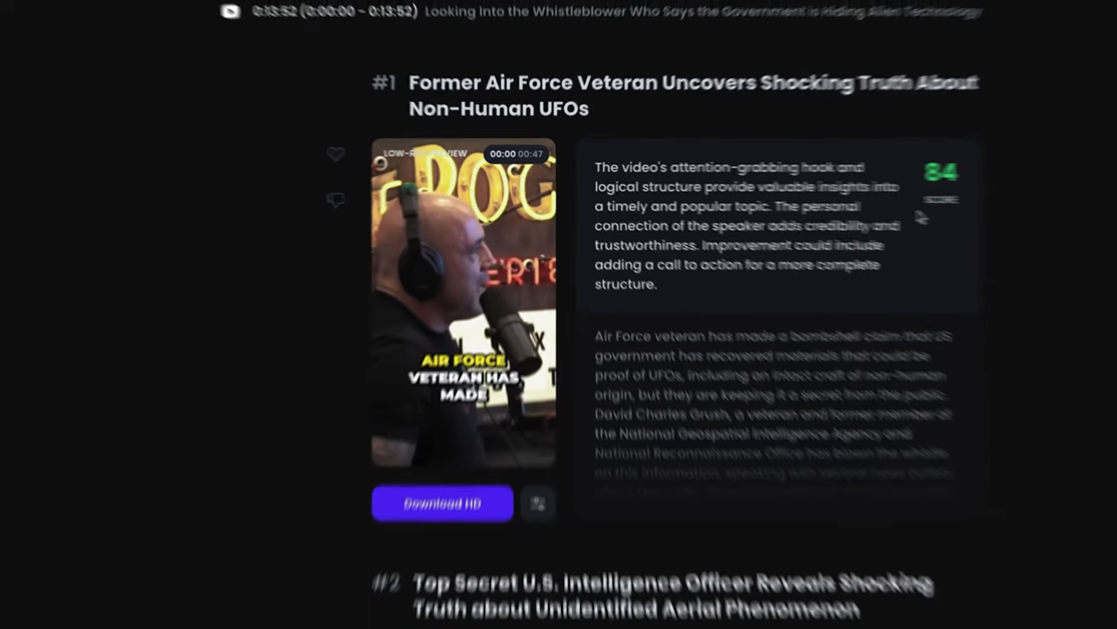
Note clip #1's 84 score, then browse its Brand caption font and highlighter settings
scroll(619, 293, down, 7)
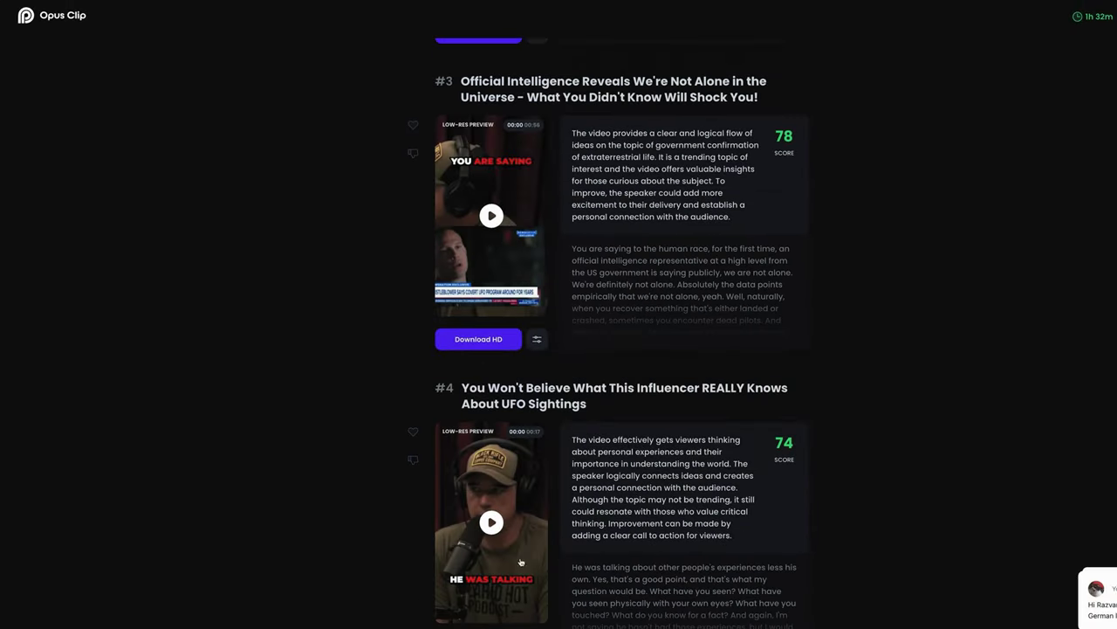
scroll(523, 579, up, 5)
drag(506, 167, 629, 302)
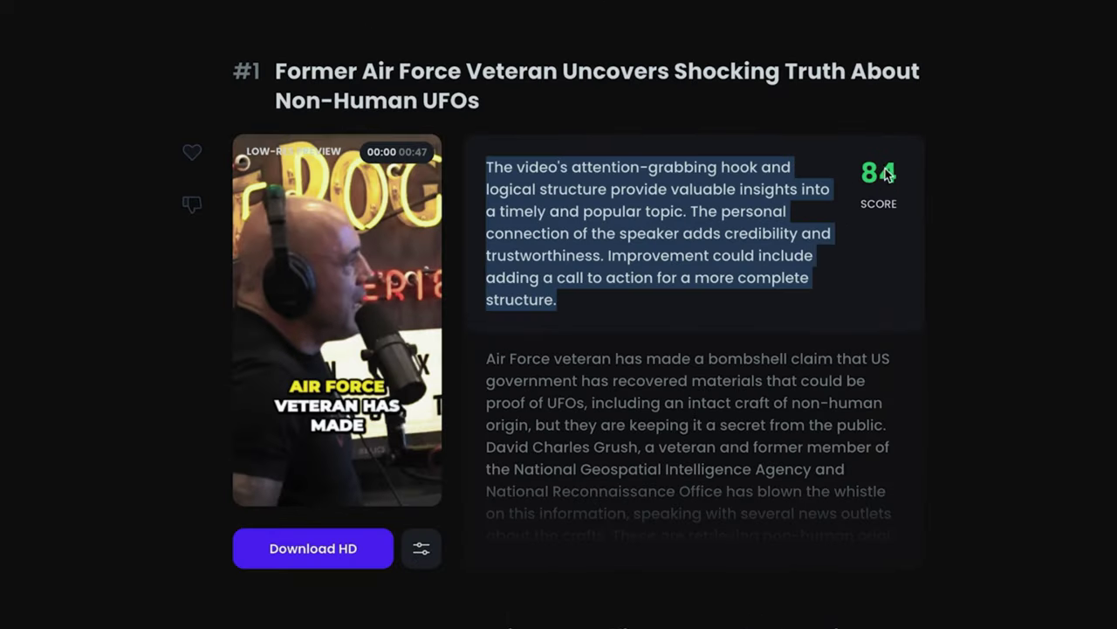
drag(886, 175, 927, 221)
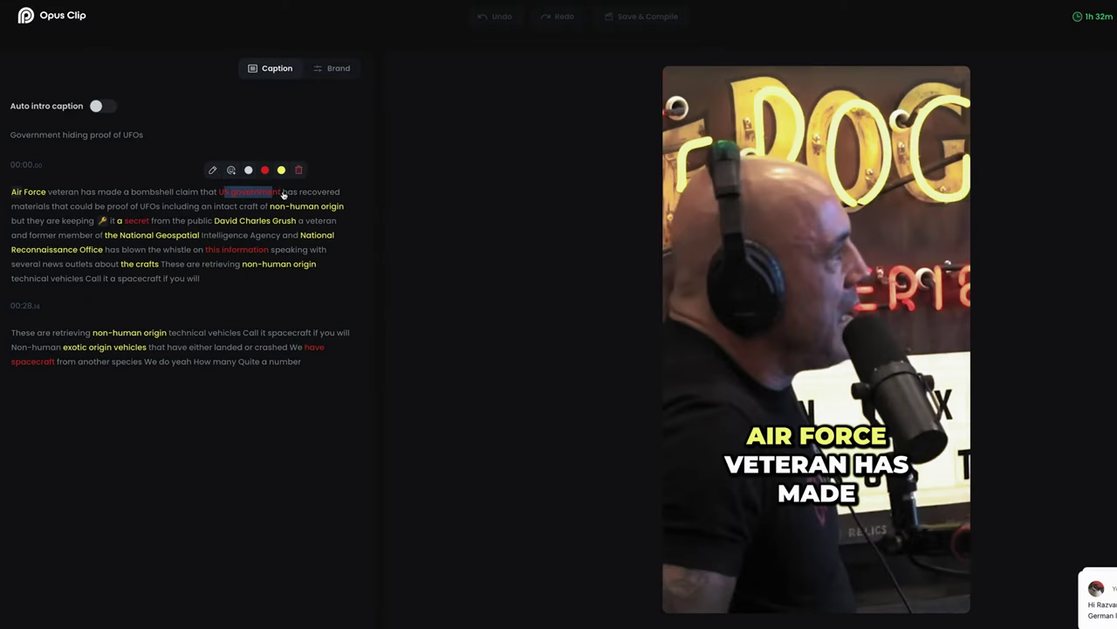
click(335, 67)
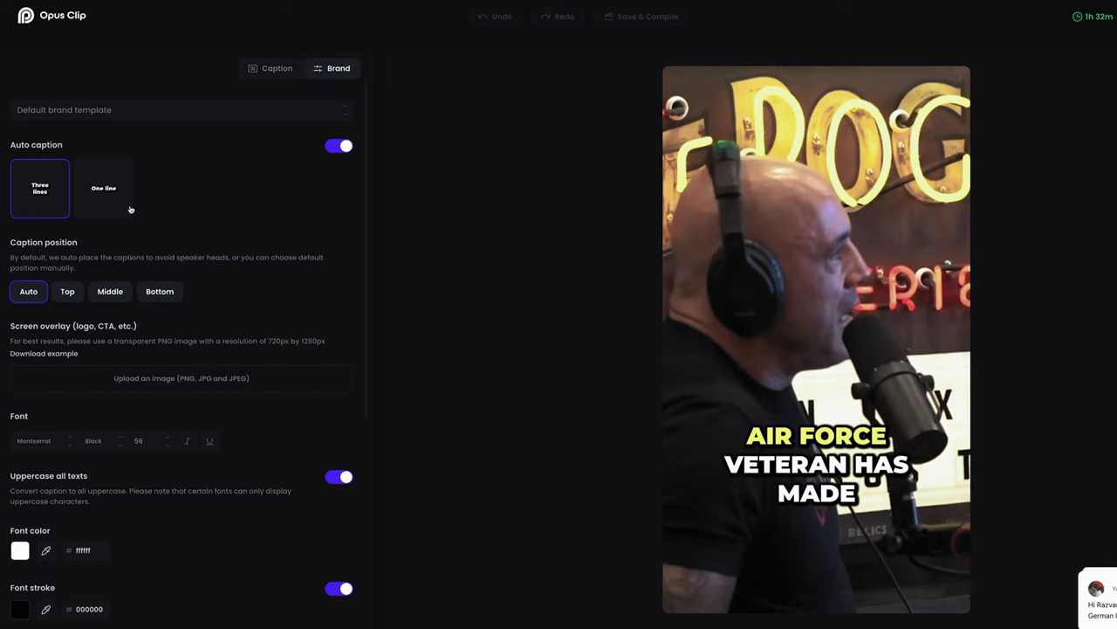
scroll(226, 375, down, 4)
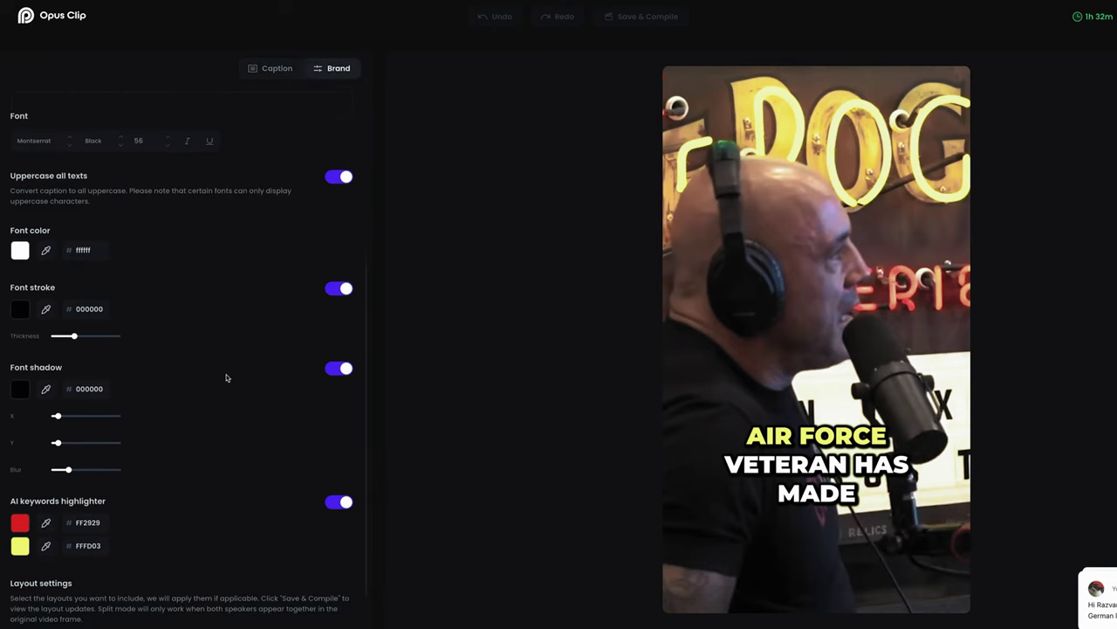
scroll(226, 377, down, 1)
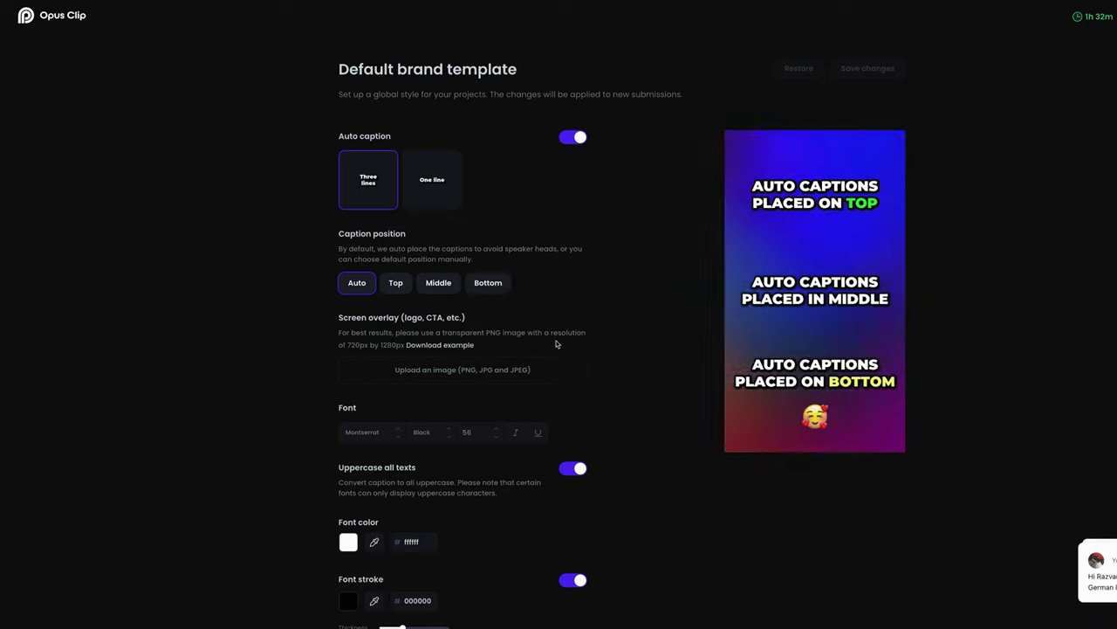
Scroll through the Default brand template settings to the keyword highlighter options
scroll(554, 341, down, 4)
scroll(519, 371, down, 1)
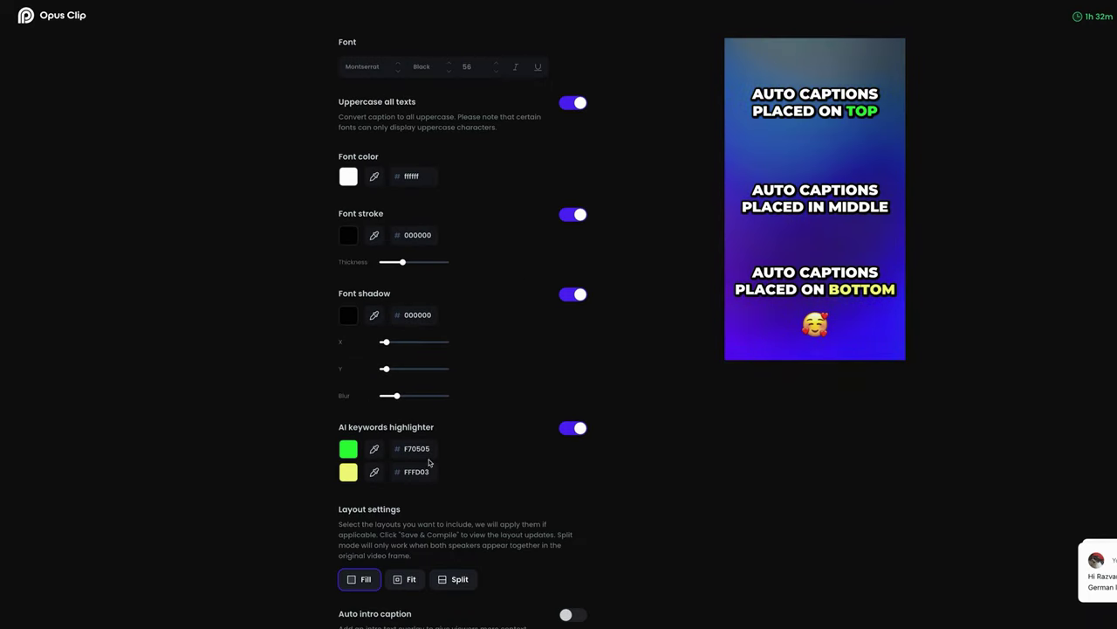
scroll(486, 442, down, 1)
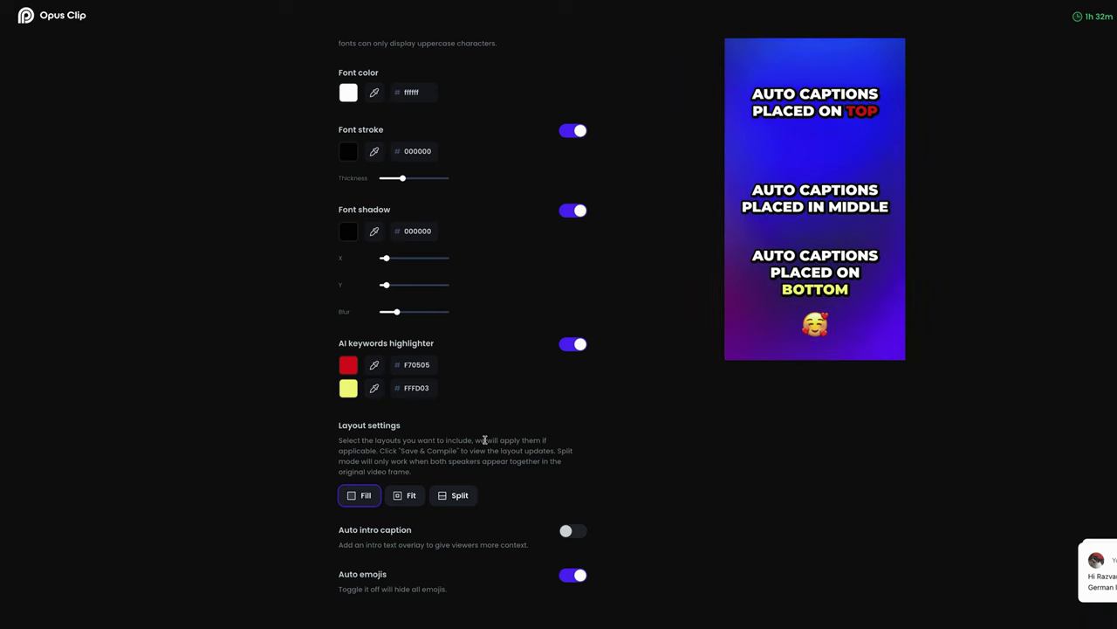
scroll(485, 439, up, 6)
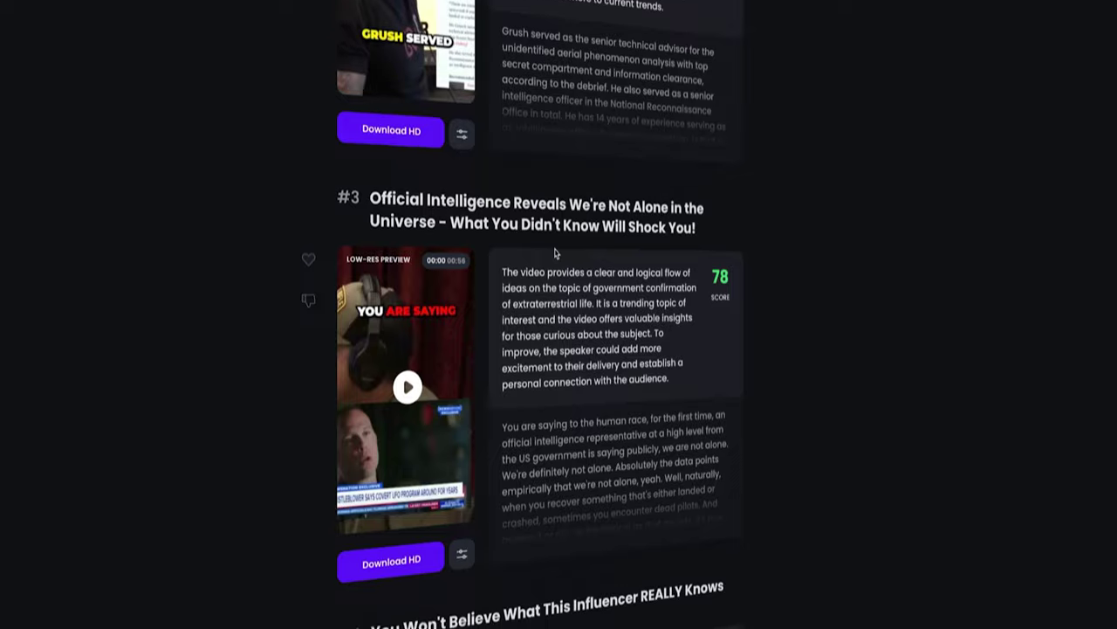
scroll(555, 251, down, 5)
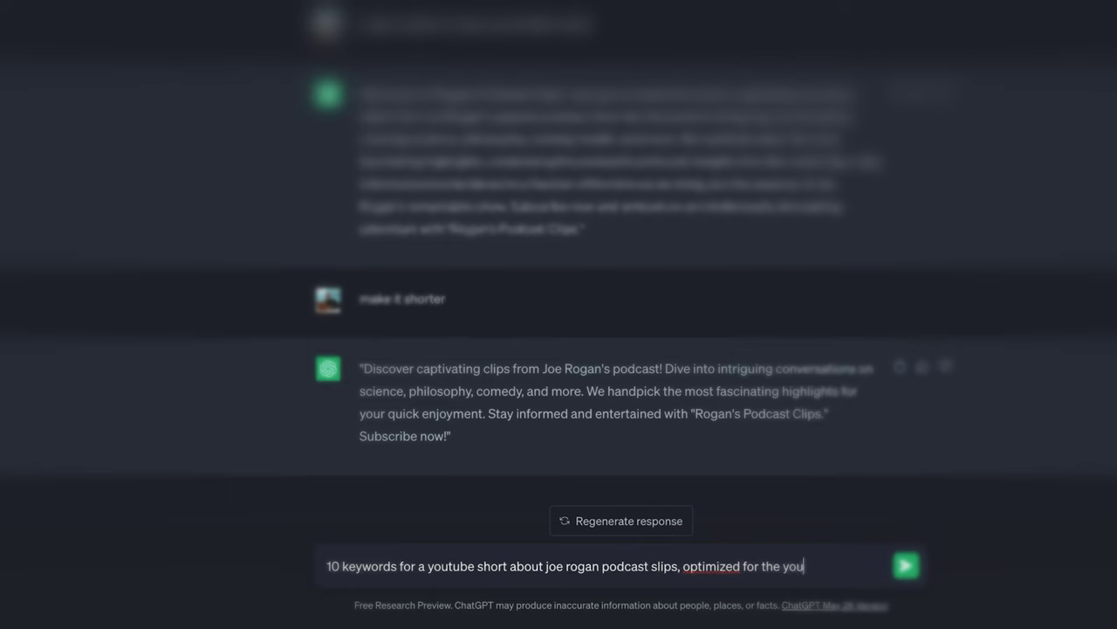
Ask ChatGPT for ten hashtag keywords, then for an SEO Shorts description using them
text(algorithm)
key(Return)
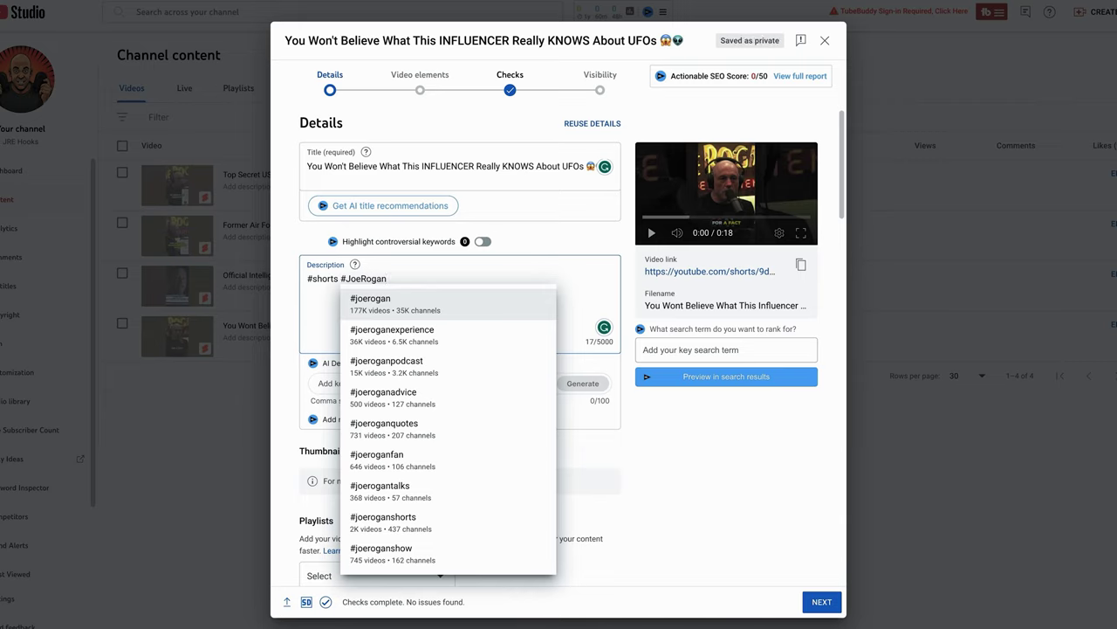
text(#JoeRoganExperience)
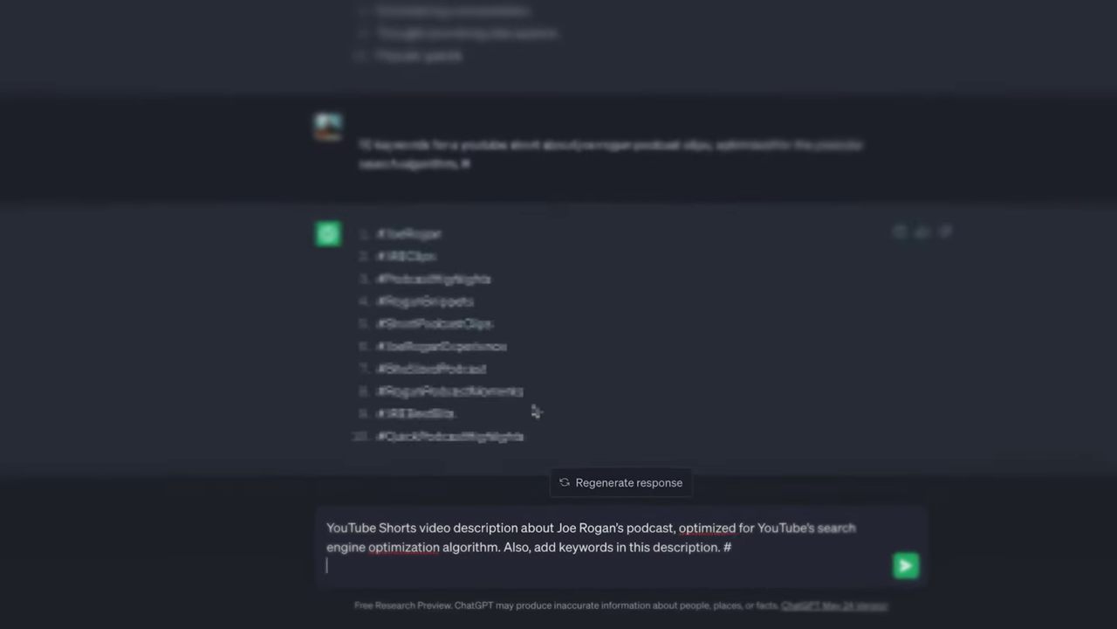
key(Return)
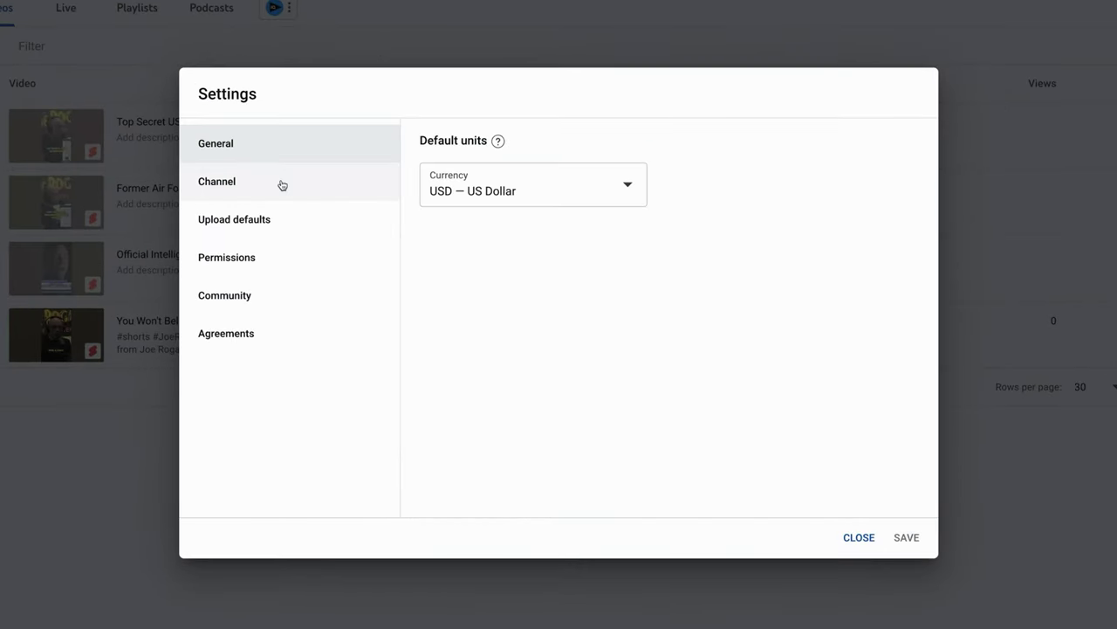
Set the channel's country of residence to United States
click(281, 185)
click(503, 228)
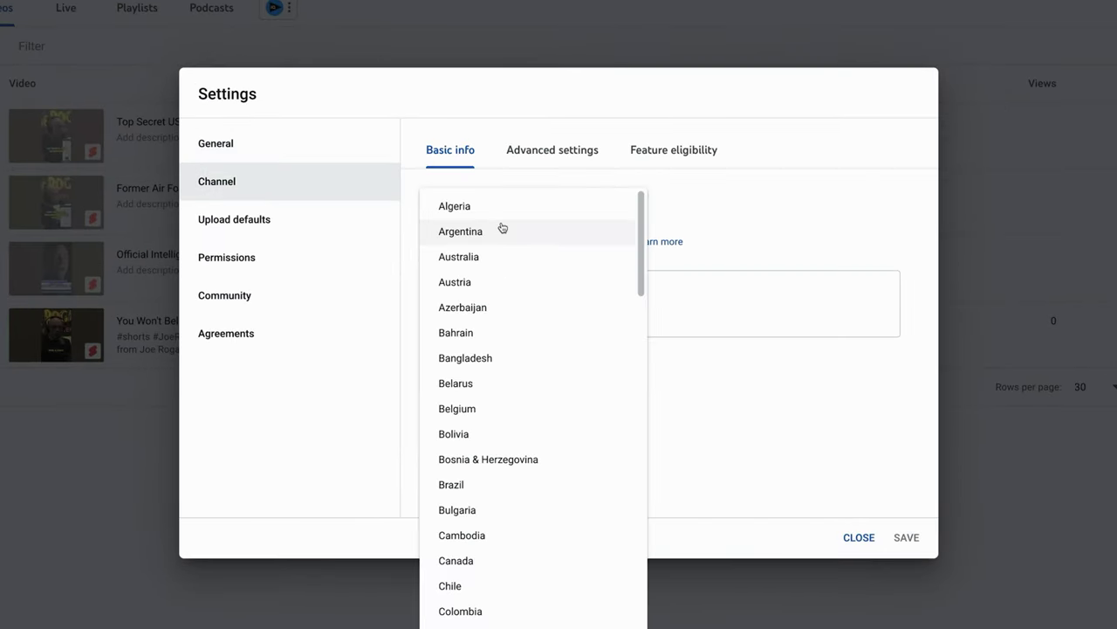
scroll(524, 367, down, 20)
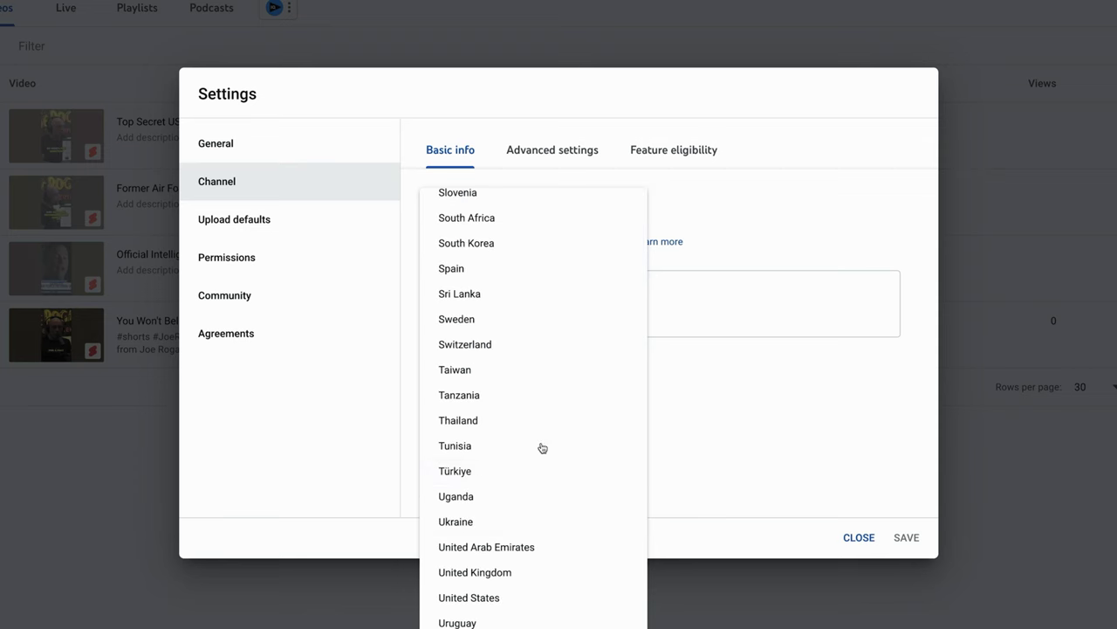
click(481, 597)
Make upload defaults start the description with #shorts and use Private visibility, then save
click(547, 155)
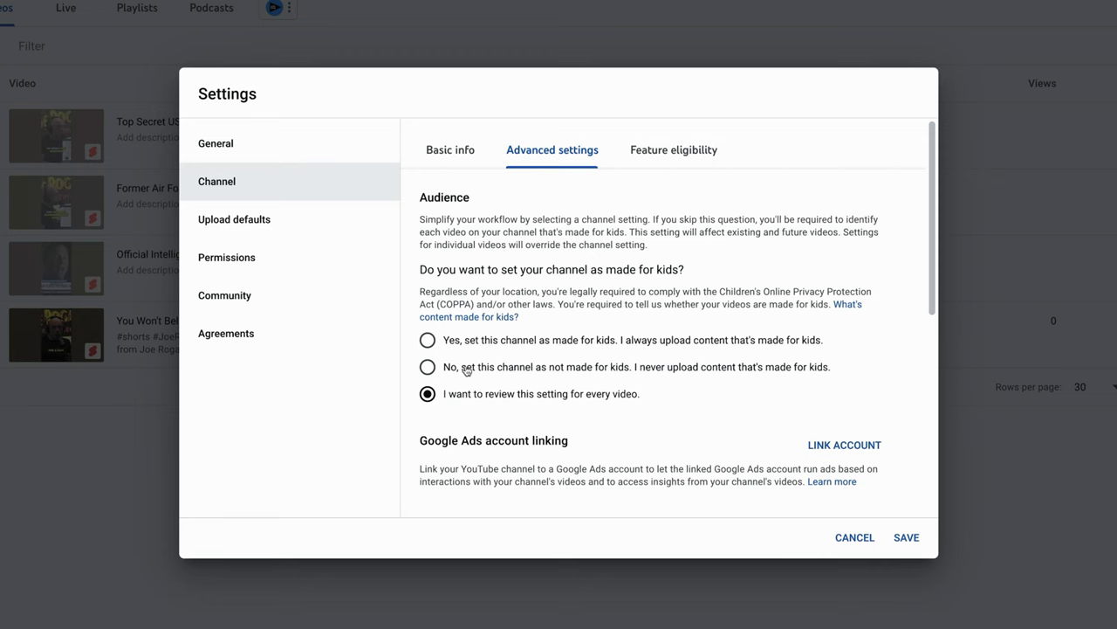
scroll(706, 415, down, 10)
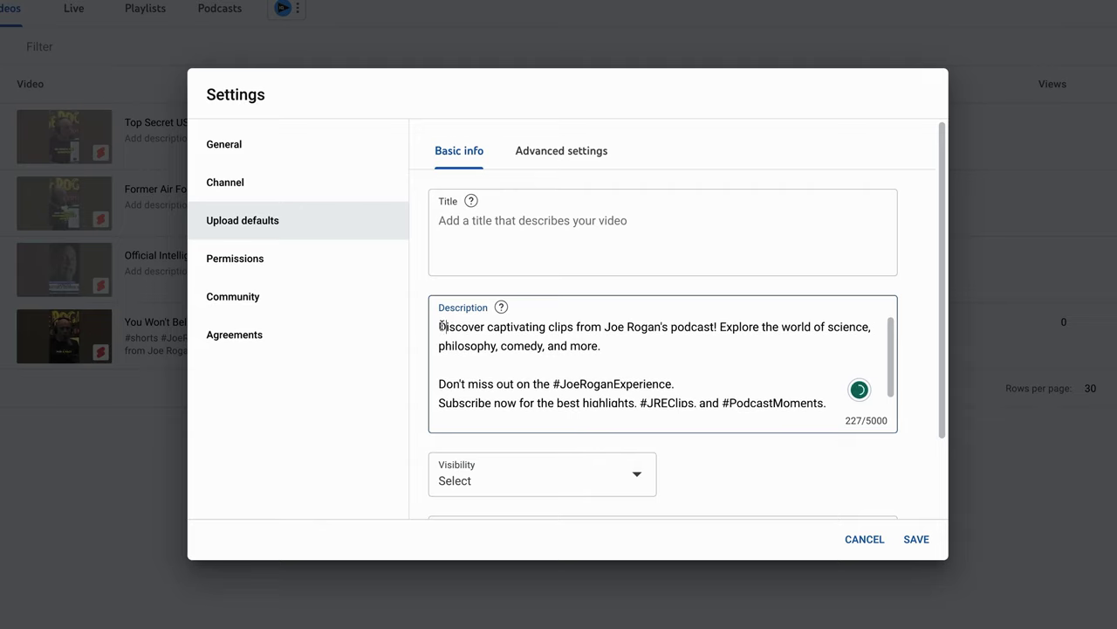
key(Return)
key(Return)
key(Up)
key(Up)
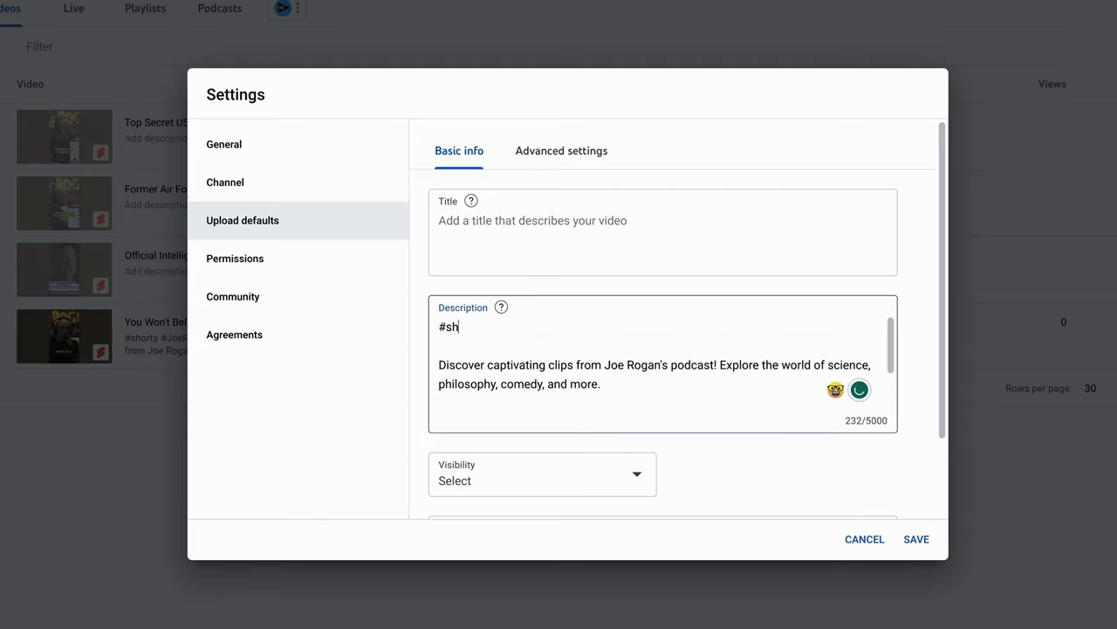
scroll(804, 516, down, 1)
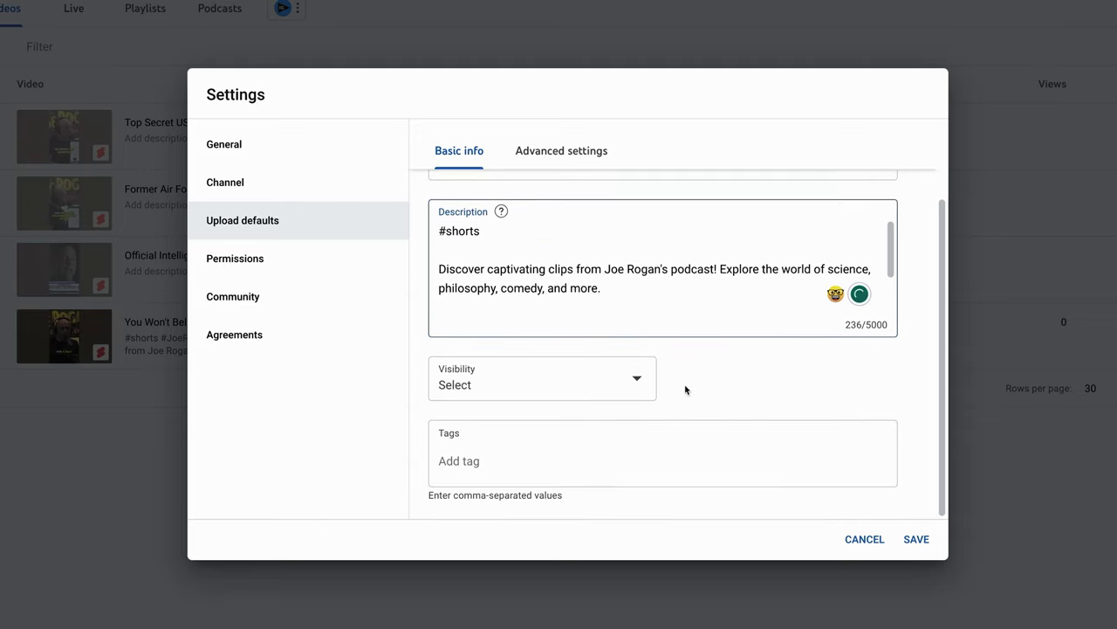
scroll(689, 389, up, 1)
click(539, 476)
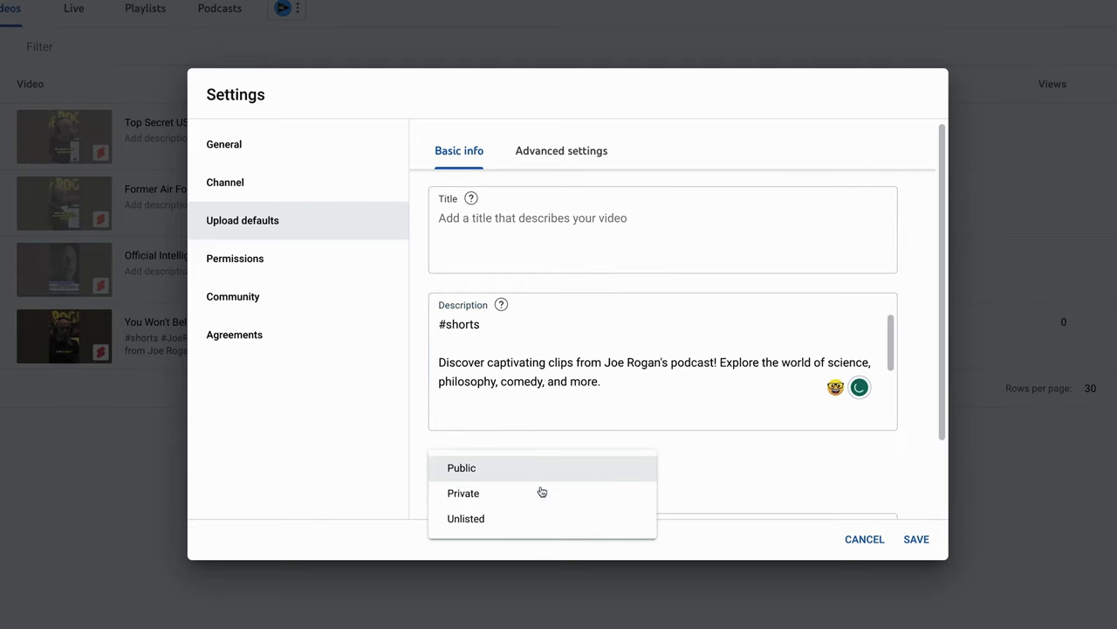
click(495, 501)
scroll(821, 500, down, 1)
click(930, 539)
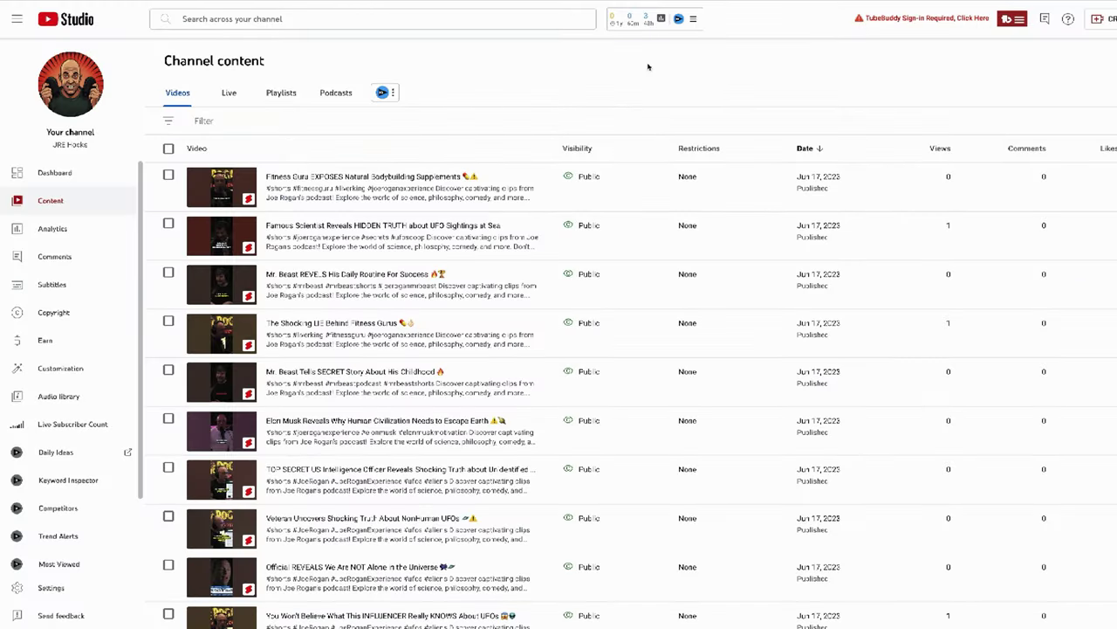
Scan the Content list's Visibility column for all Shorts, then go back to Dashboard
click(48, 172)
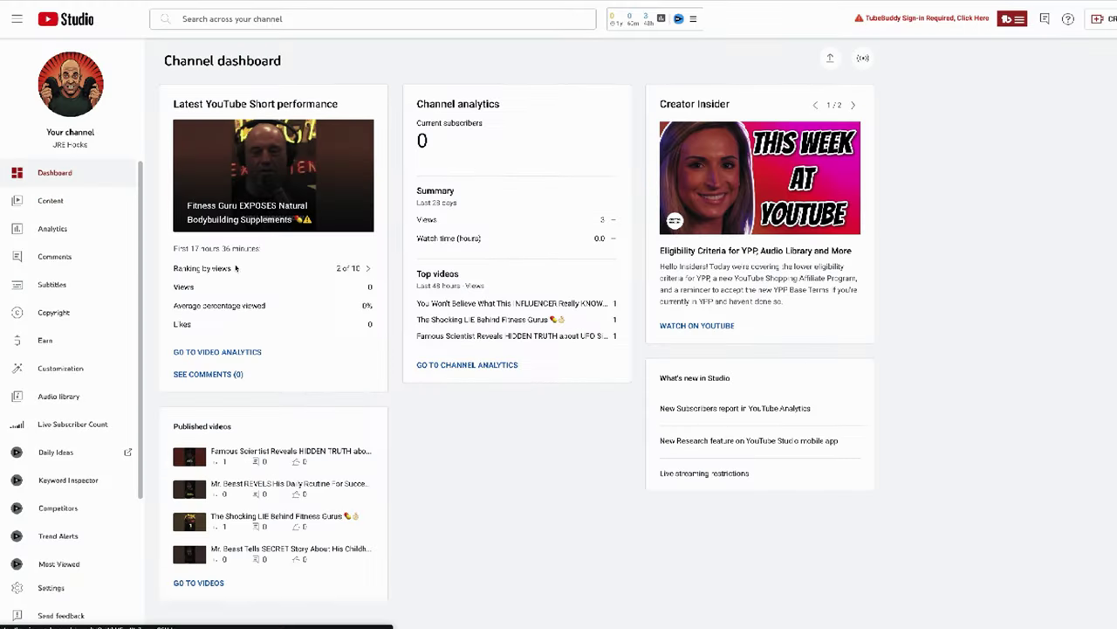
click(52, 198)
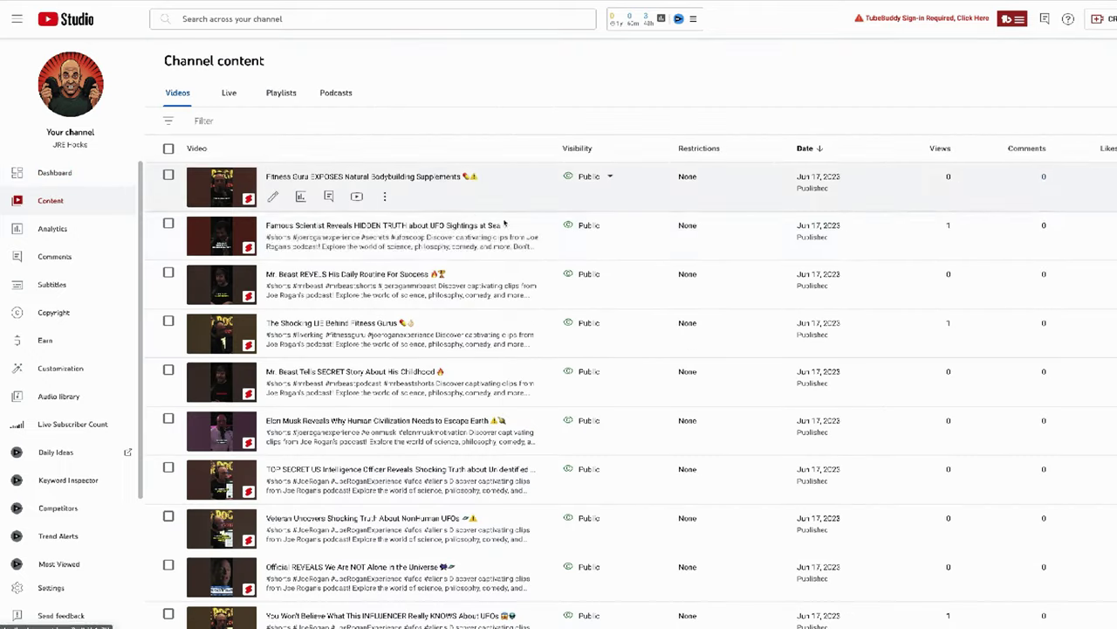
scroll(836, 324, down, 1)
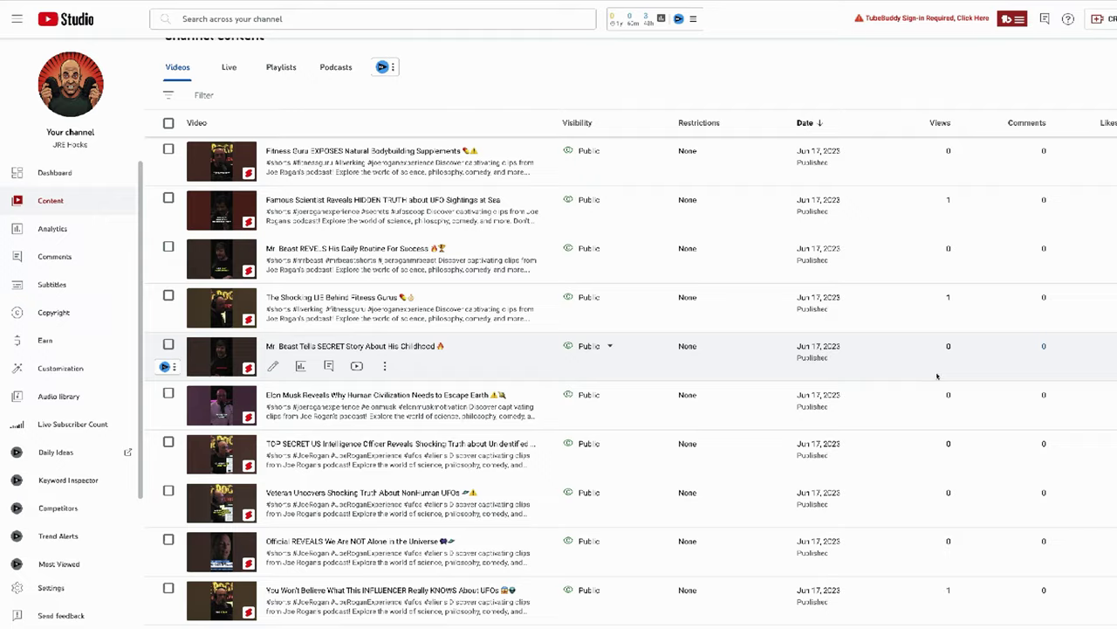
scroll(943, 358, down, 2)
scroll(943, 427, up, 3)
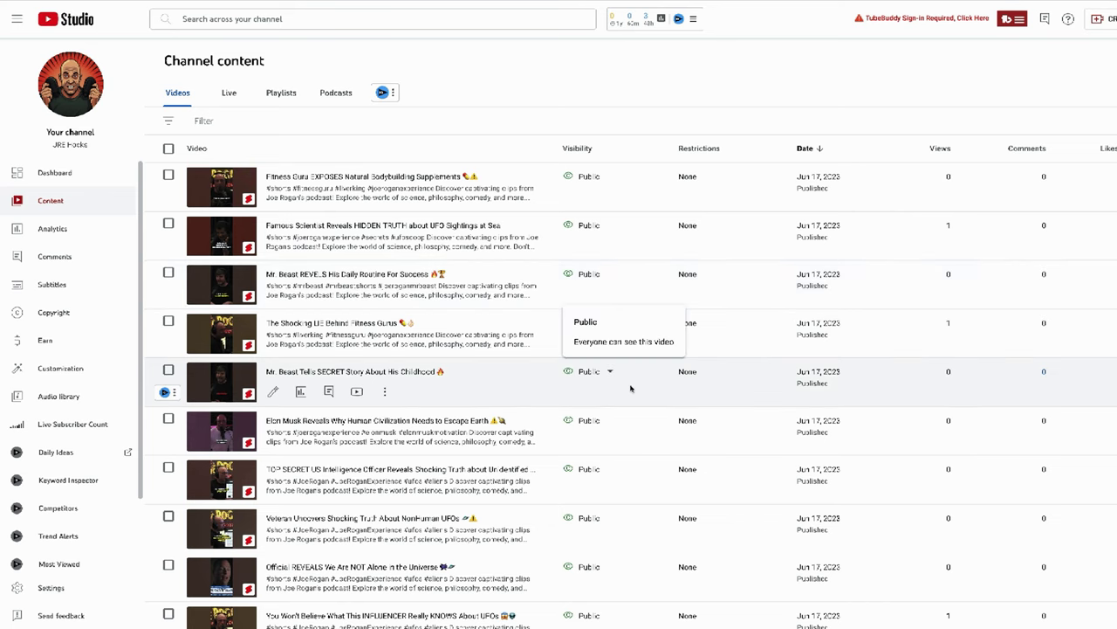
scroll(631, 386, down, 2)
scroll(632, 392, up, 2)
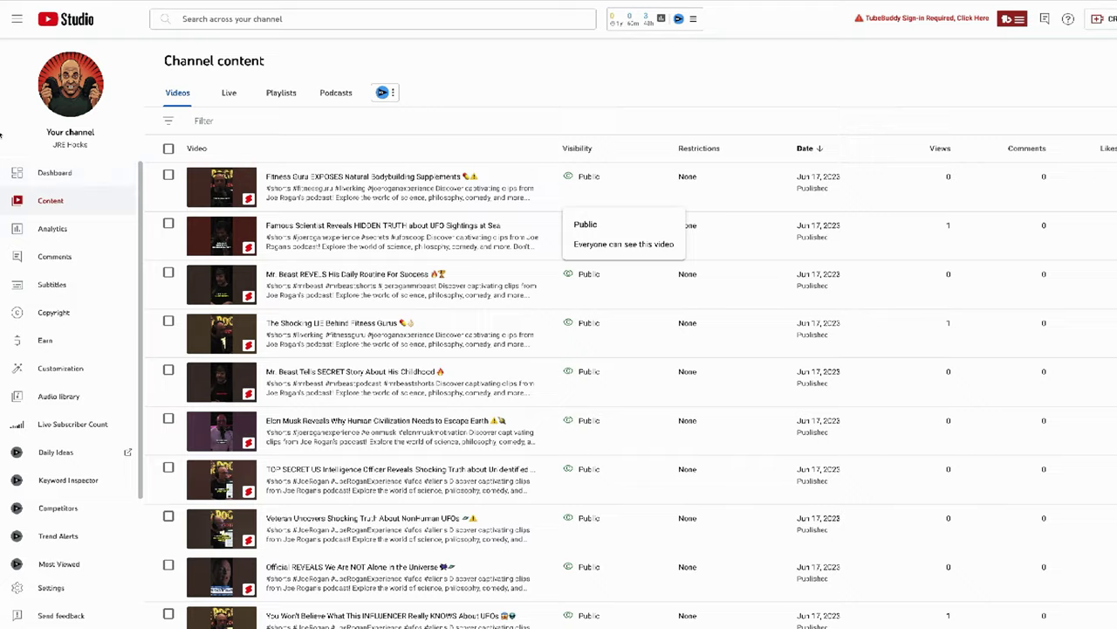
click(41, 173)
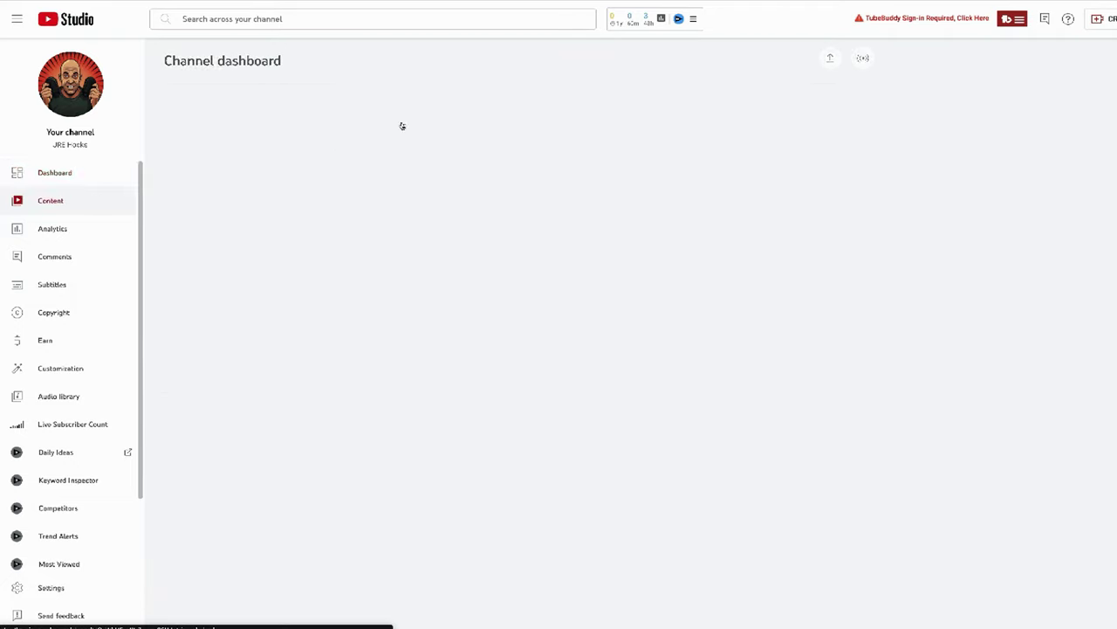